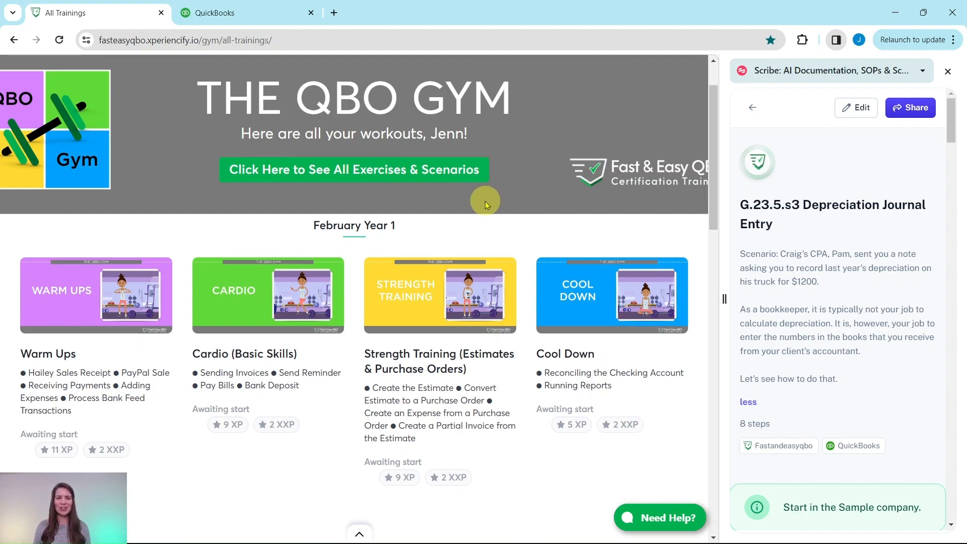
- Open the Strength Training (Journal Entries) lesson under May Year 1
scroll(479, 194, "down", 15)
scroll(468, 190, "down", 1)
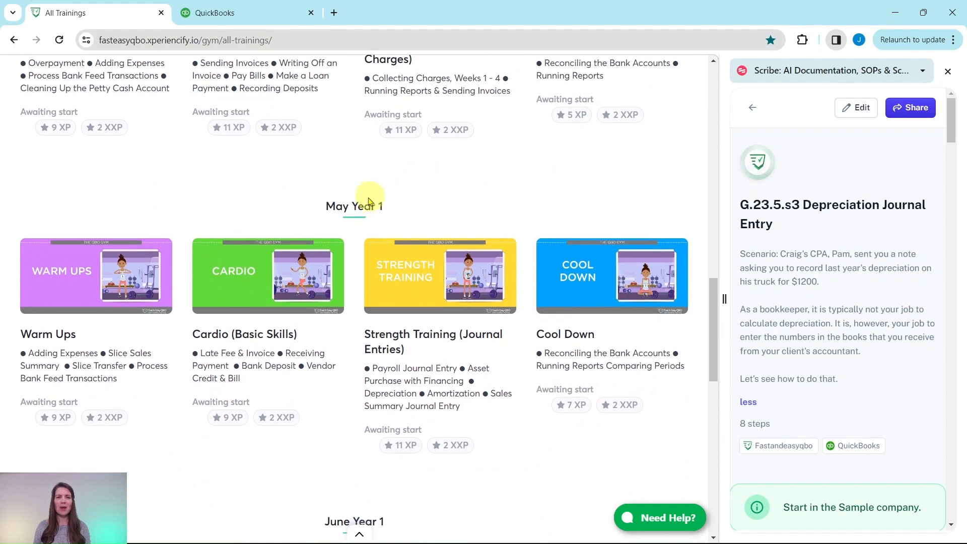
left_click(436, 284)
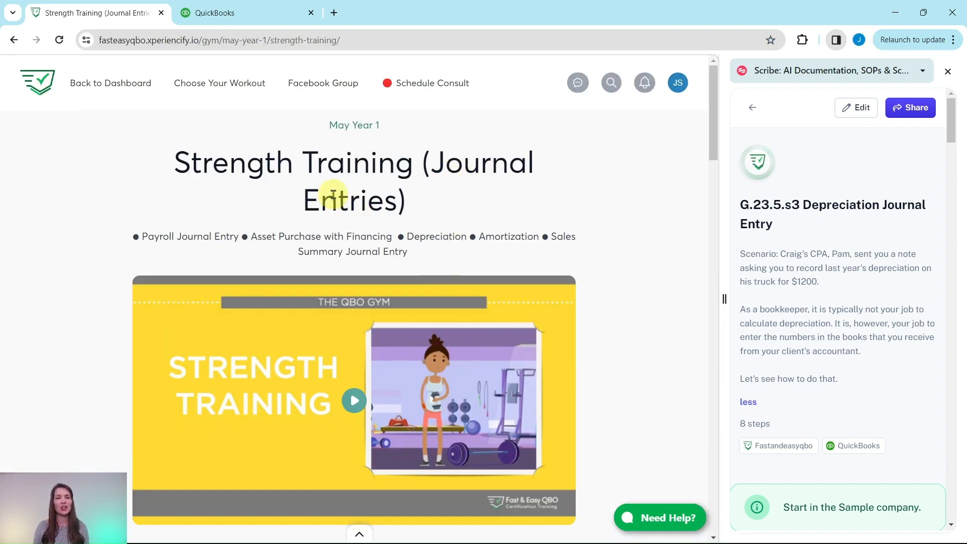
- Look through the lesson's downloads, short quiz and hands-on practice exercises, including G.23.5.s3 on recording depreciation
scroll(356, 179, "down", 4)
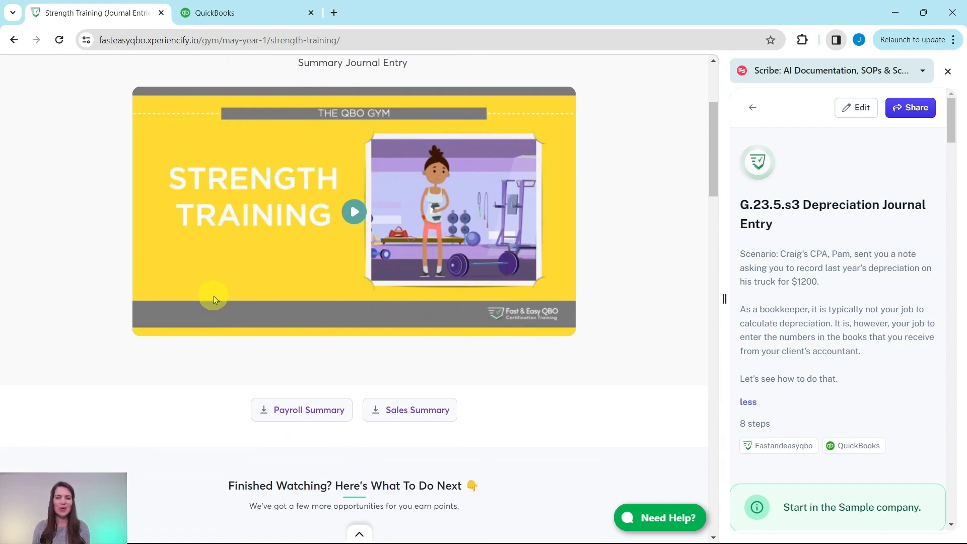
scroll(514, 296, "down", 6)
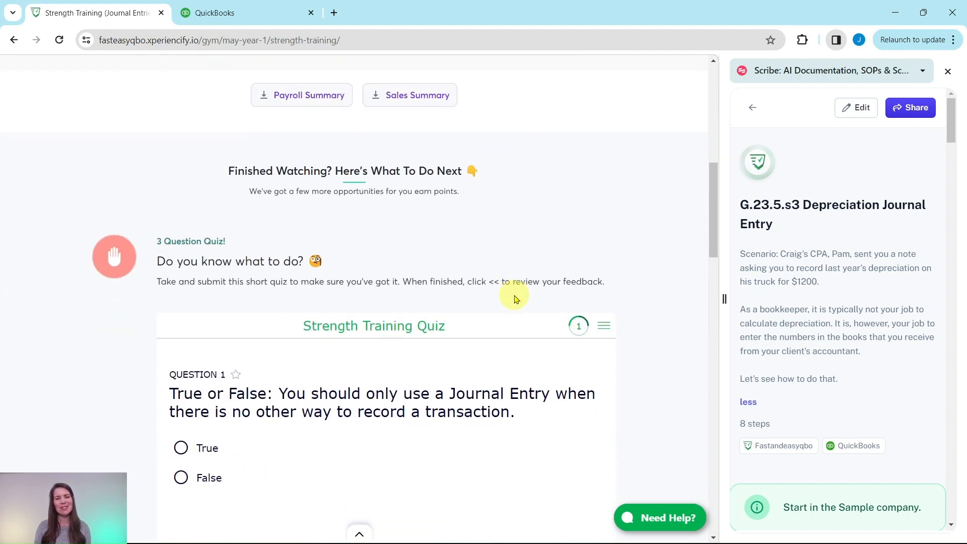
scroll(514, 297, "down", 2)
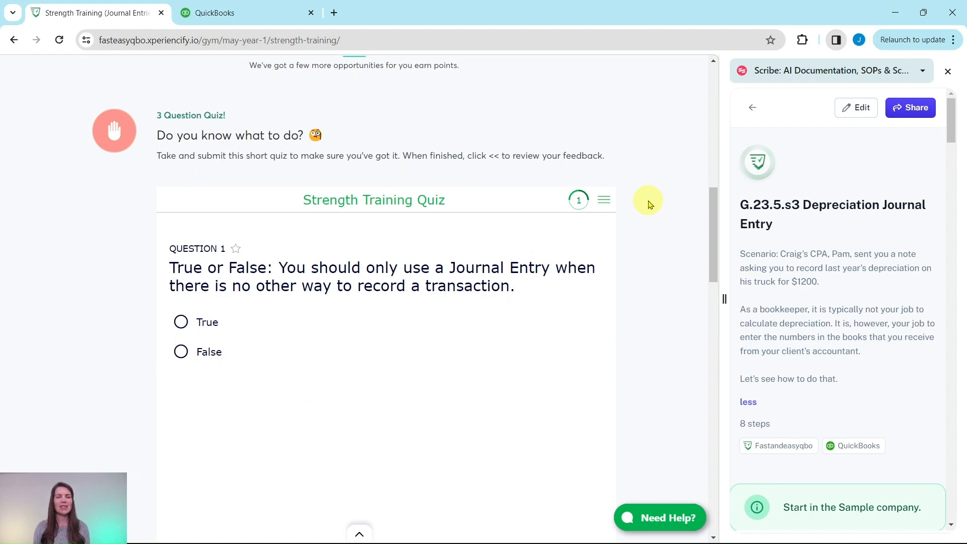
scroll(638, 198, "down", 10)
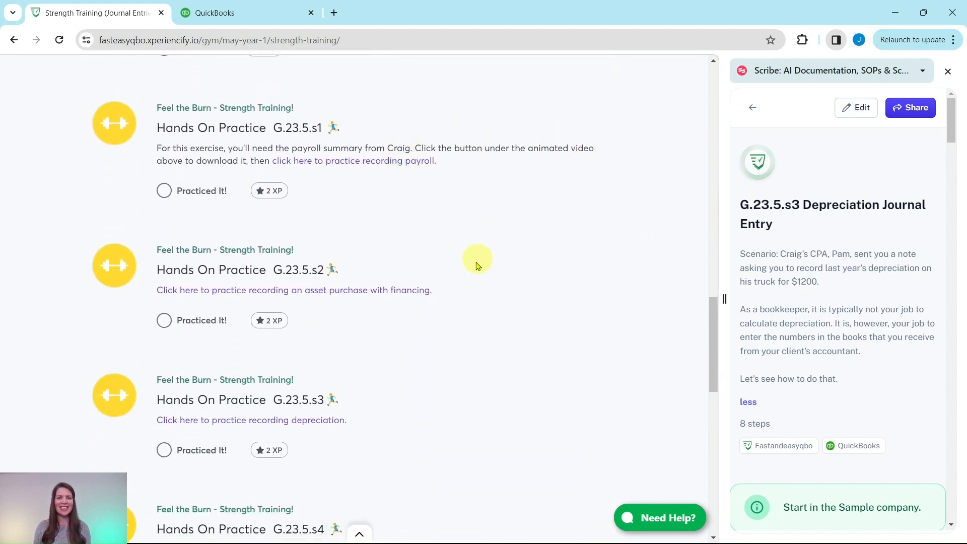
scroll(416, 292, "down", 5)
scroll(398, 339, "down", 5)
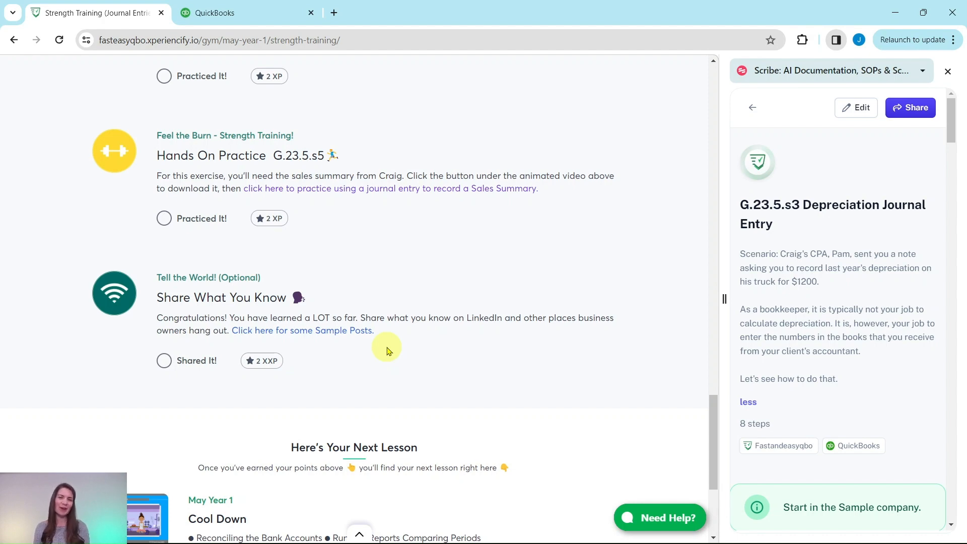
scroll(388, 346, "up", 5)
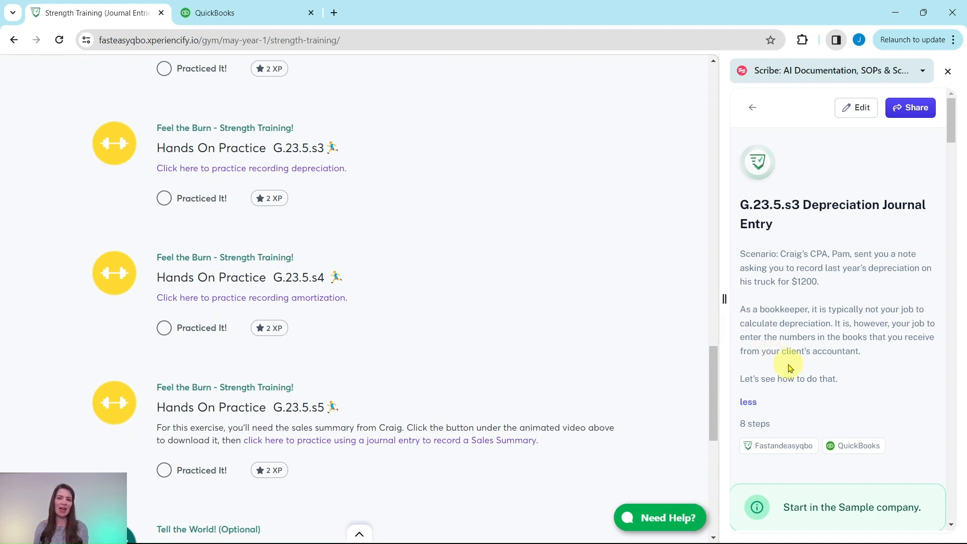
- Read the guide's introduction, switch to the QuickBooks sample company and start a new journal entry
scroll(808, 383, "down", 6)
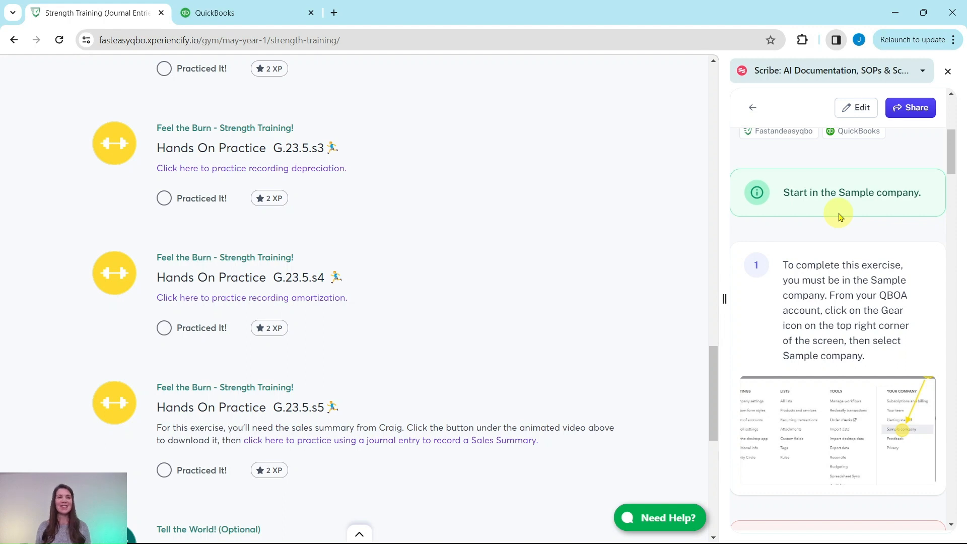
left_click(293, 13)
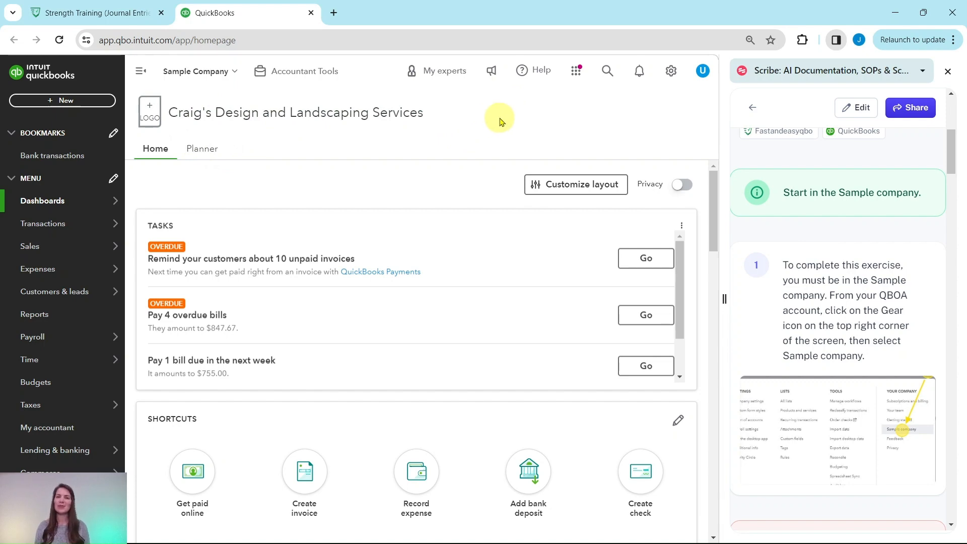
scroll(801, 190, "down", 6)
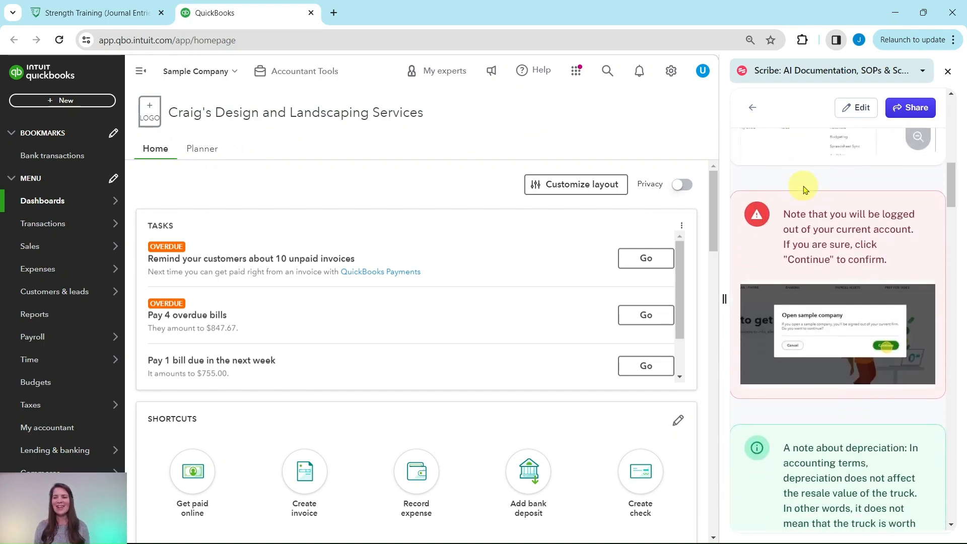
scroll(804, 190, "down", 5)
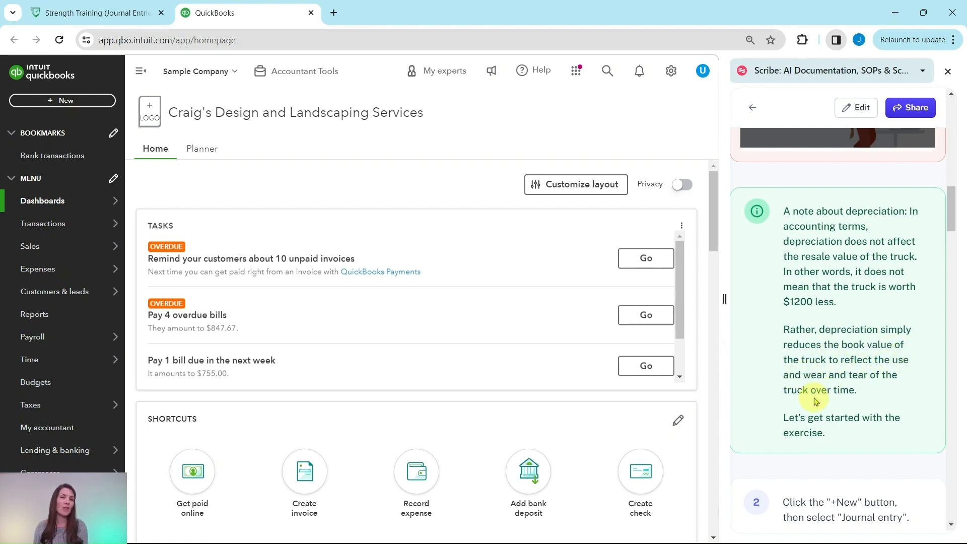
scroll(816, 398, "down", 6)
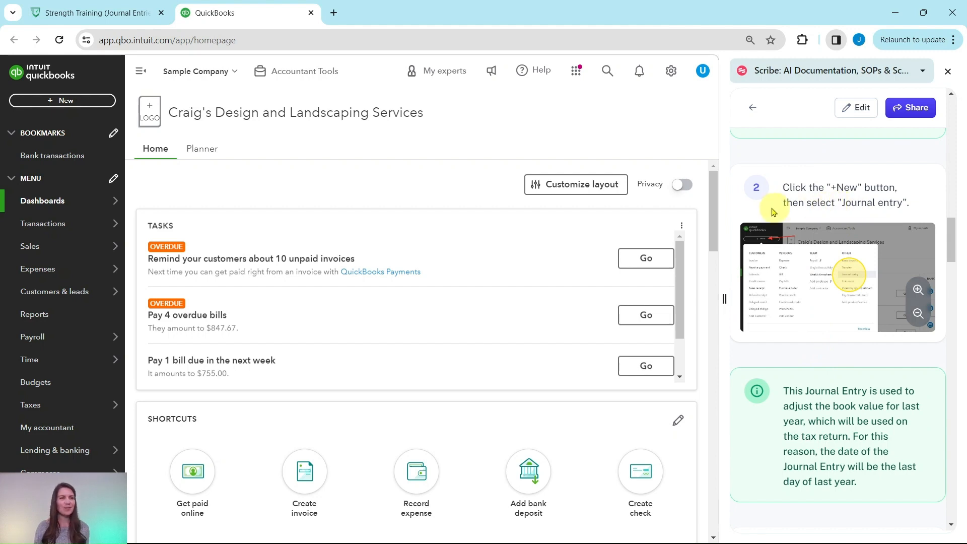
left_click(63, 102)
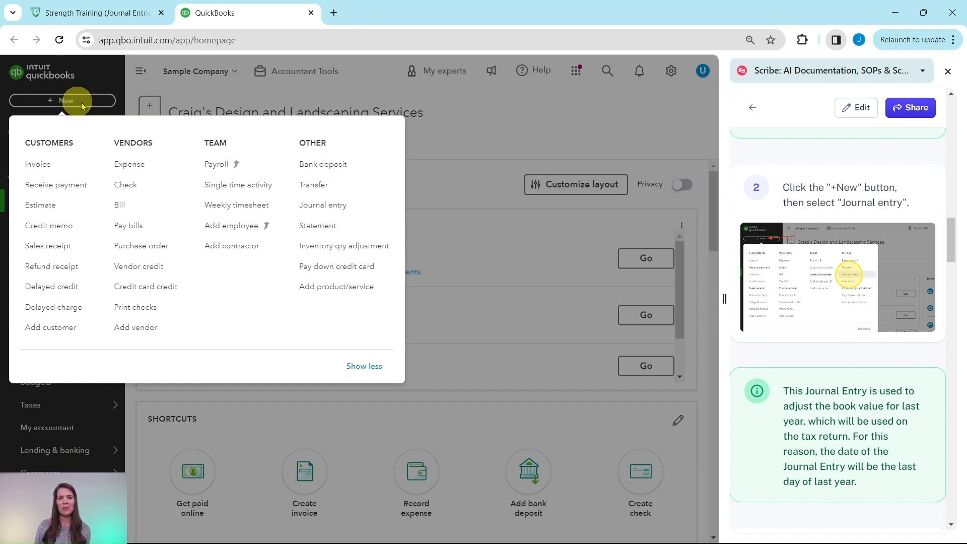
left_click(322, 205)
- Set the journal date to 12/31/2023, the last day of the previous year
scroll(831, 282, "down", 4)
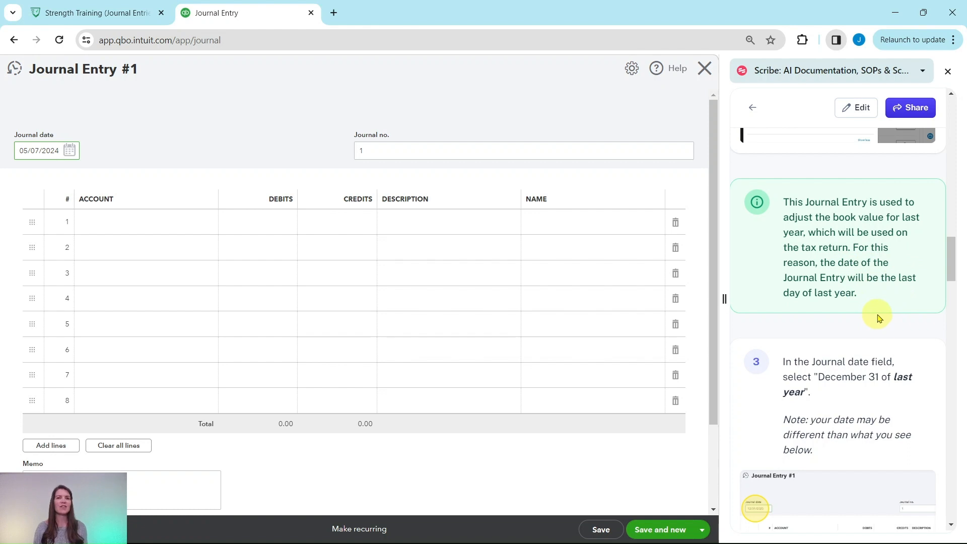
scroll(876, 314, "down", 3)
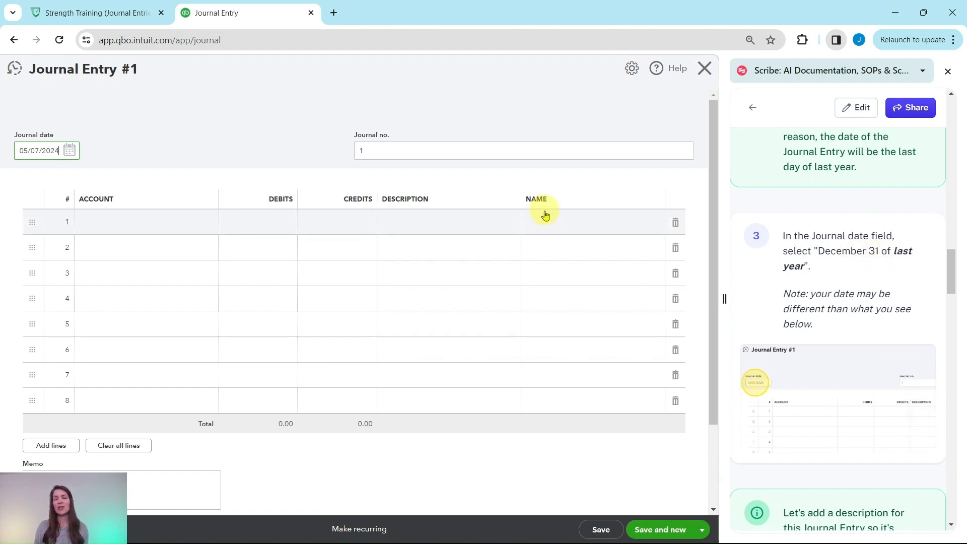
left_click(71, 154)
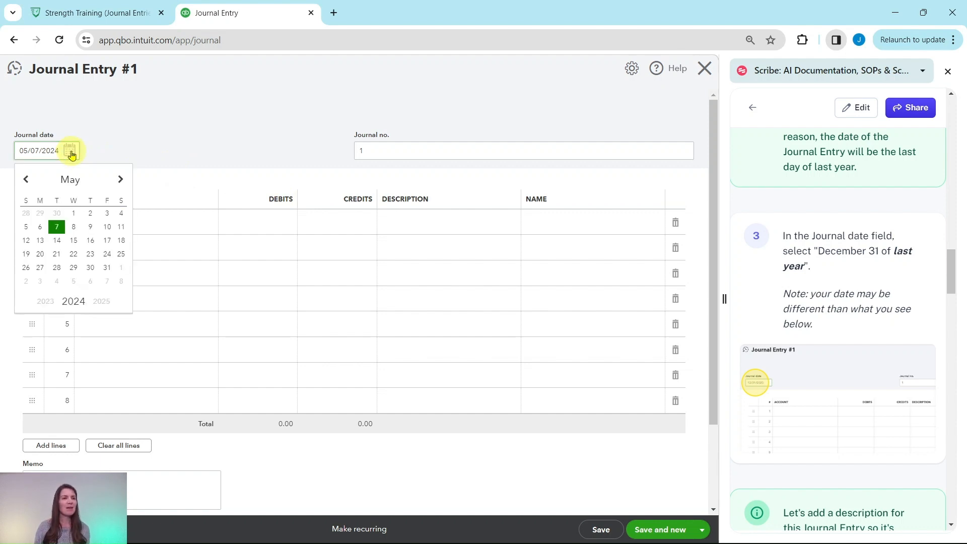
left_click(26, 182)
left_click(26, 180)
left_click(26, 180)
left_click(26, 181)
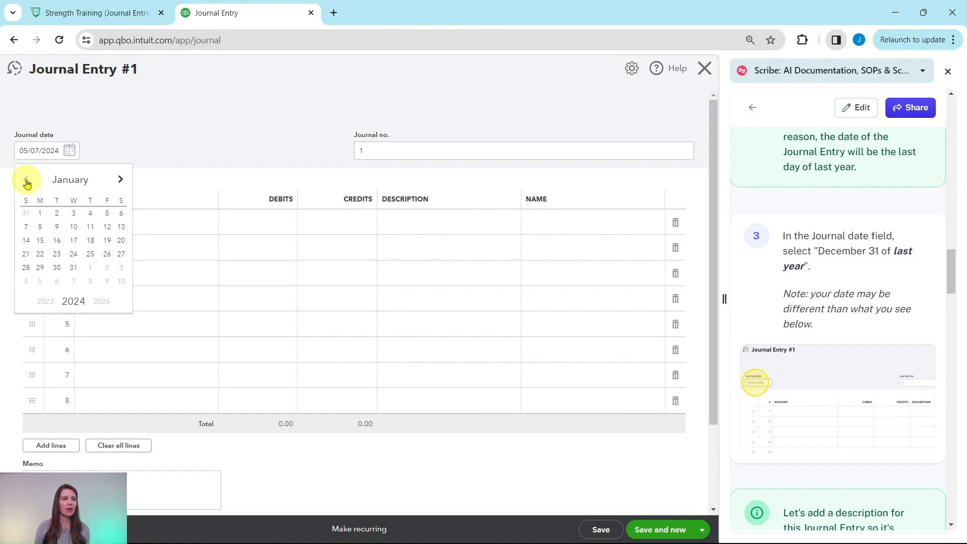
left_click(26, 180)
left_click(26, 281)
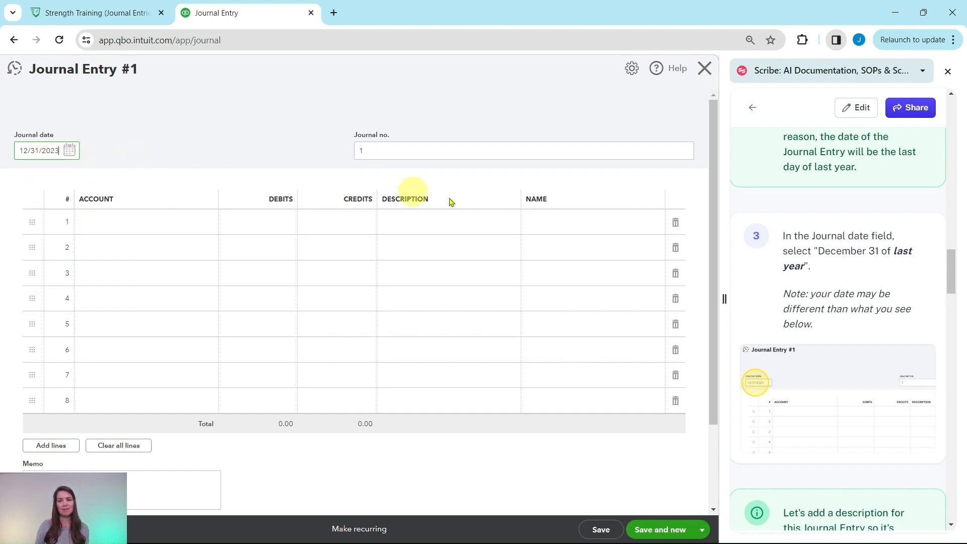
- Enter "23 Truck Depreciation" as the journal number, following step 4 of the guide
scroll(785, 256, "down", 4)
scroll(799, 256, "down", 2)
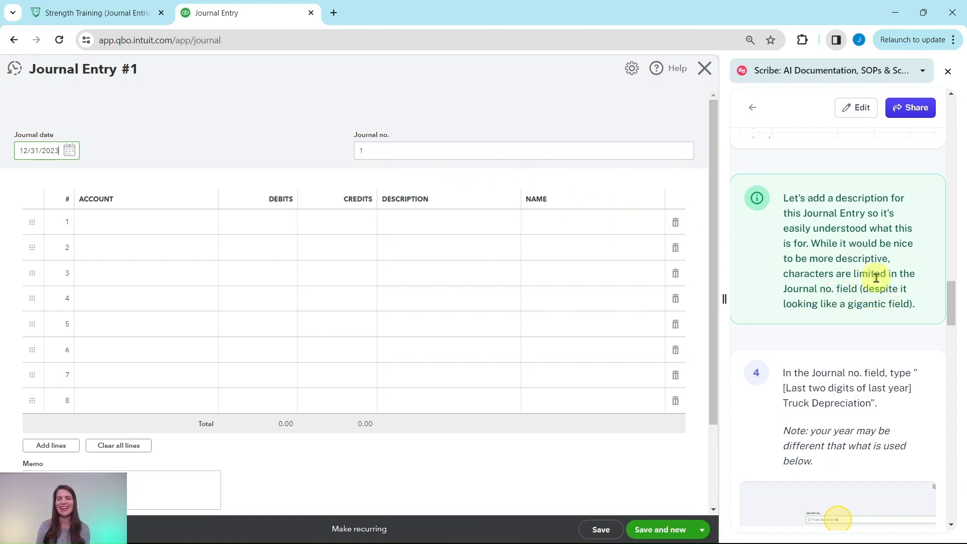
scroll(879, 277, "down", 5)
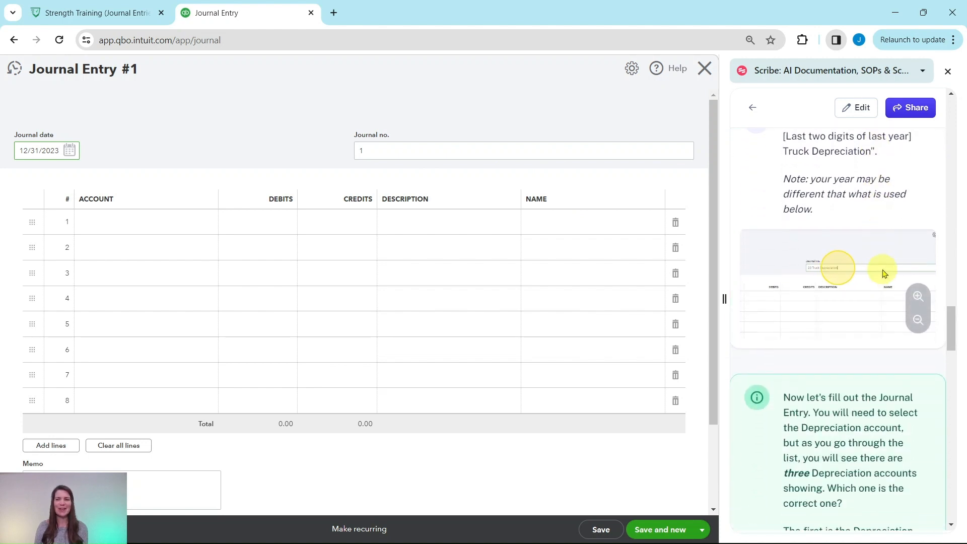
scroll(883, 272, "up", 2)
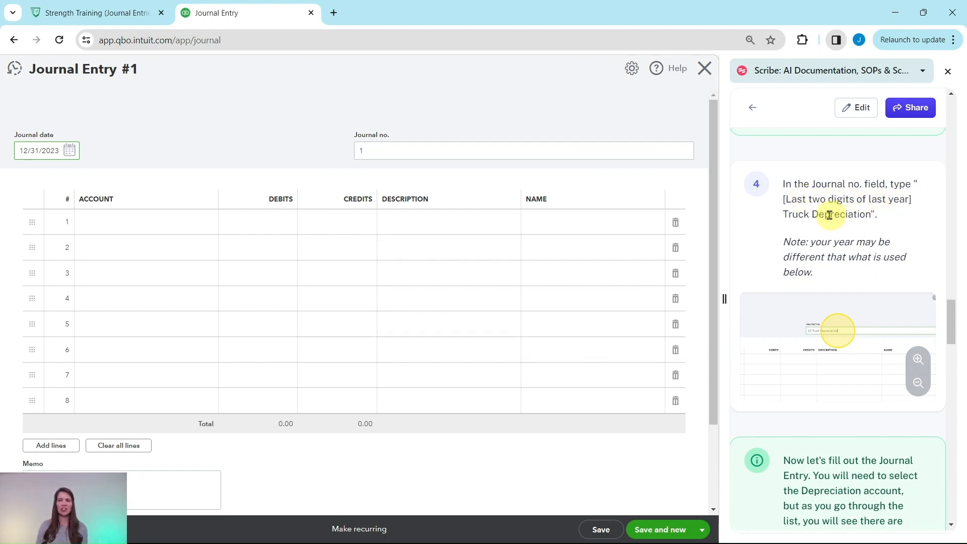
left_click(363, 151)
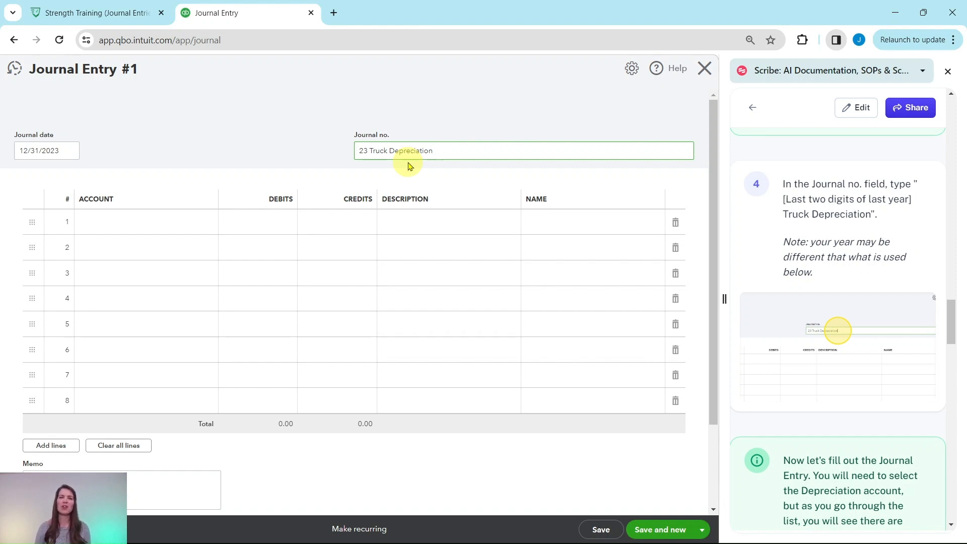
- Assign the Depreciation account of type Other Expense to the first line of the journal entry
scroll(823, 235, "down", 6)
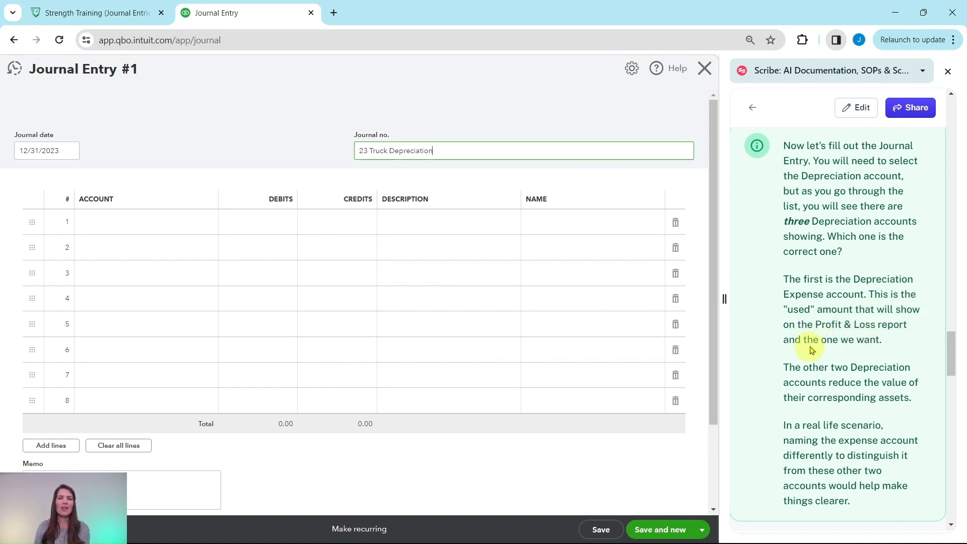
scroll(826, 310, "down", 2)
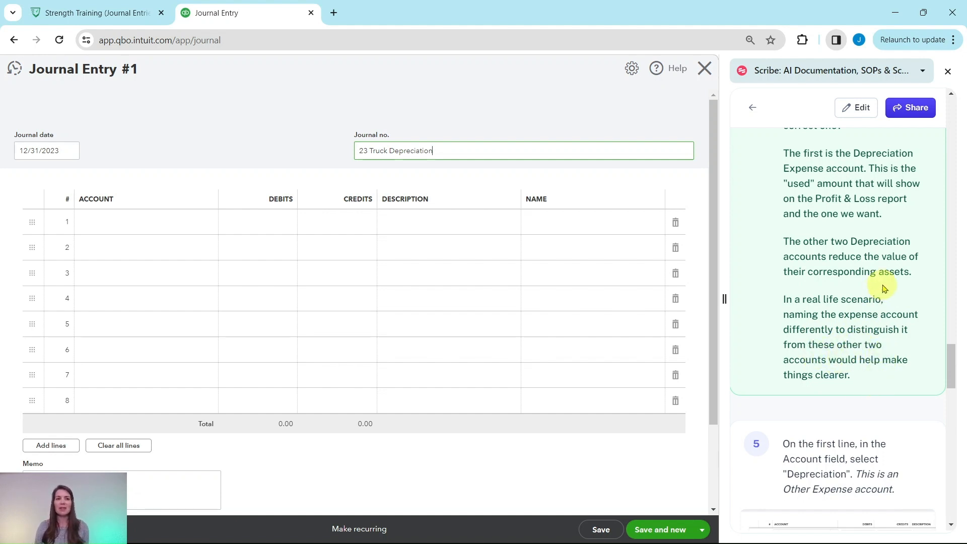
scroll(885, 288, "down", 5)
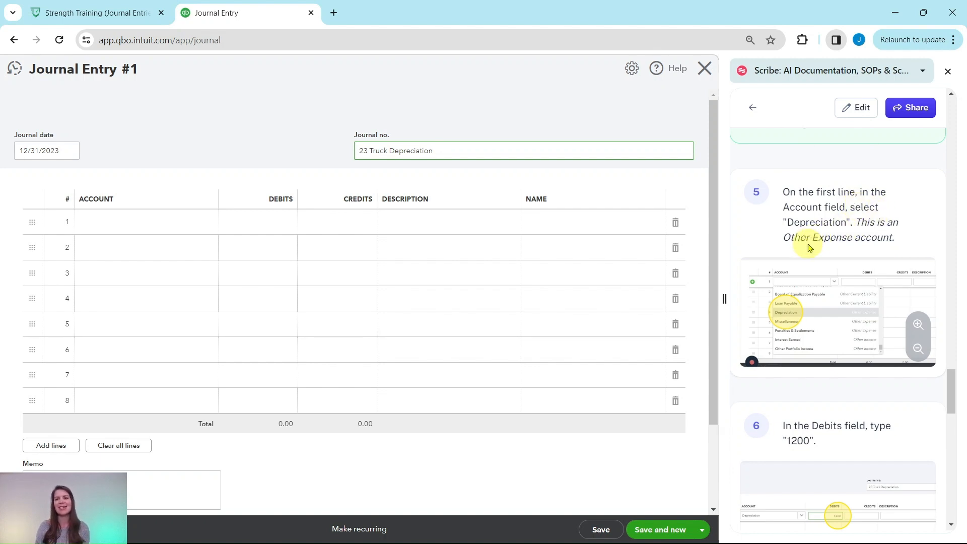
left_click(126, 229)
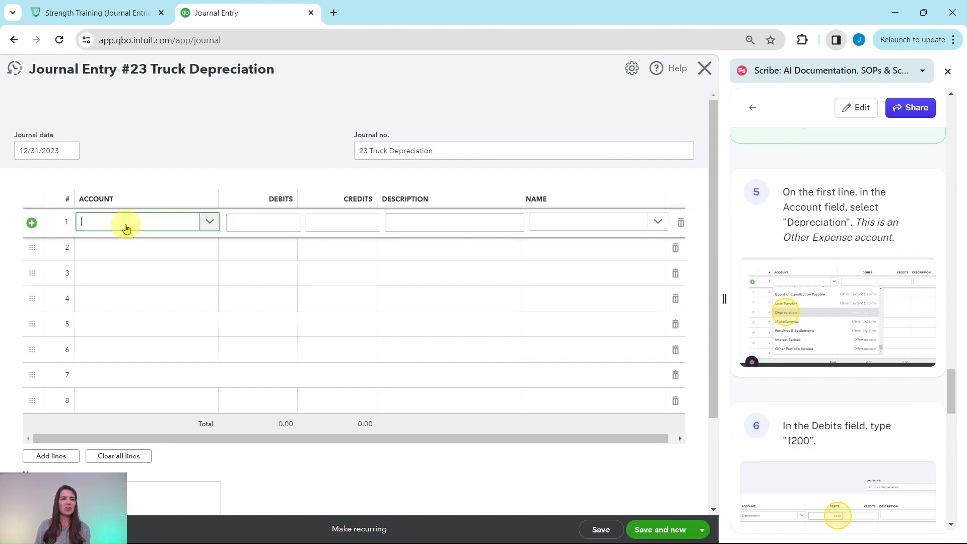
left_click(210, 221)
scroll(220, 257, "down", 10)
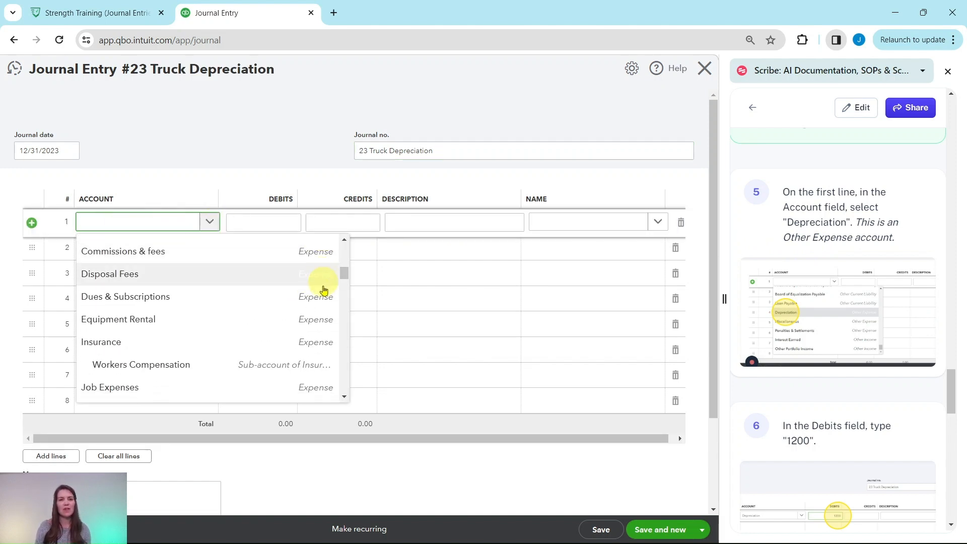
scroll(321, 337, "down", 15)
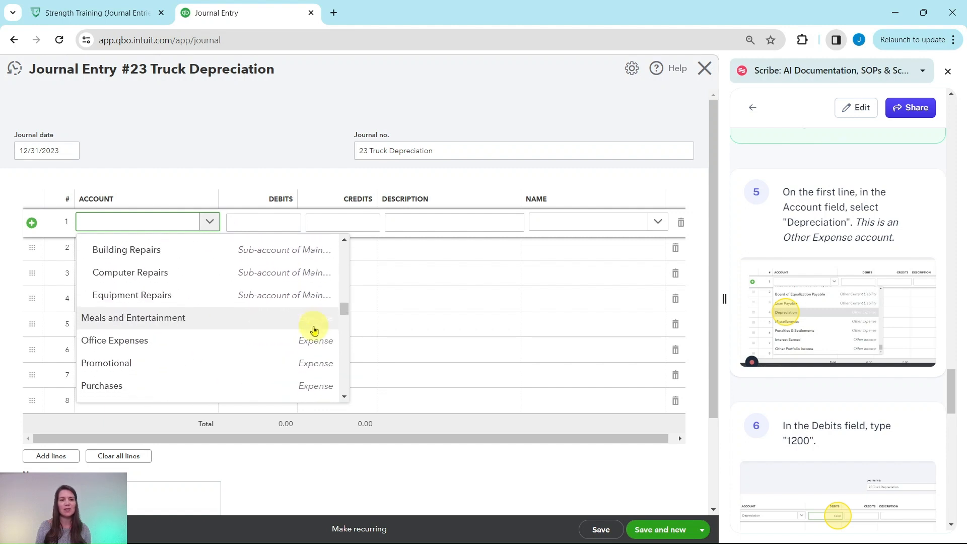
scroll(309, 321, "down", 15)
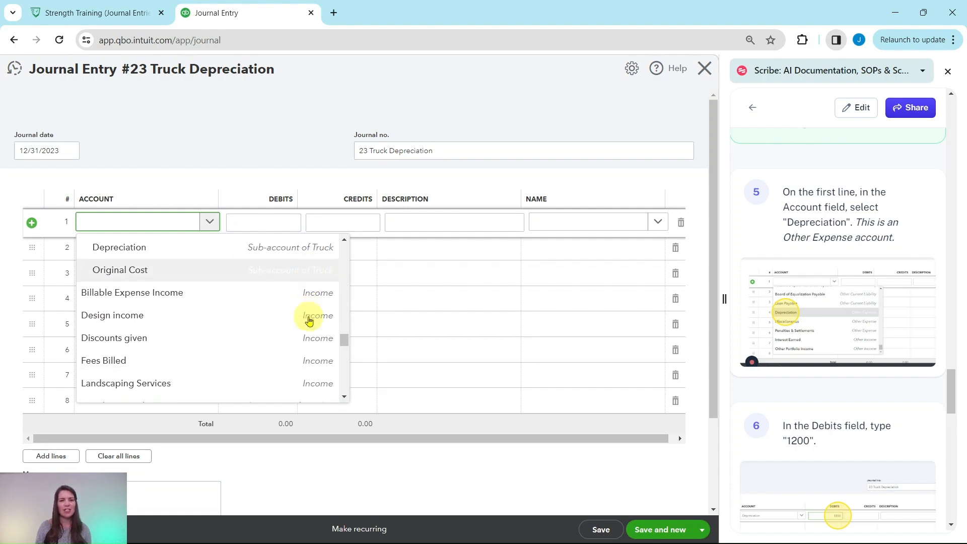
scroll(310, 321, "down", 10)
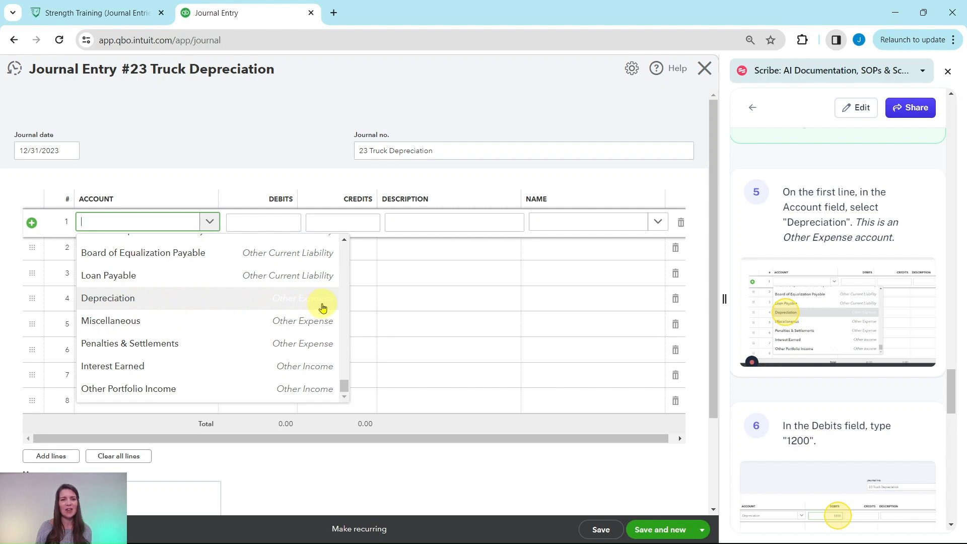
left_click(105, 300)
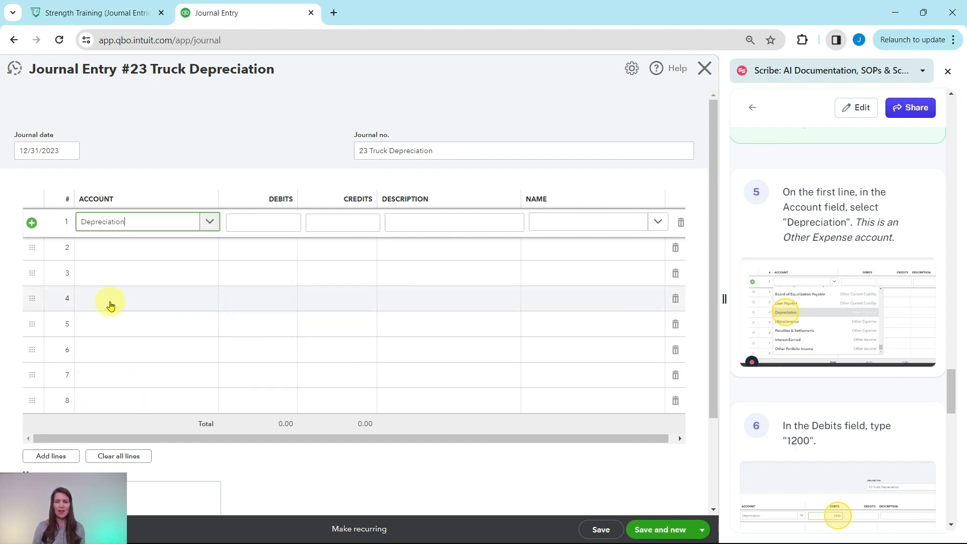
- Enter a debit of 1200 on the first line for Depreciation and read the guide's instructions for the second line
scroll(782, 373, "down", 5)
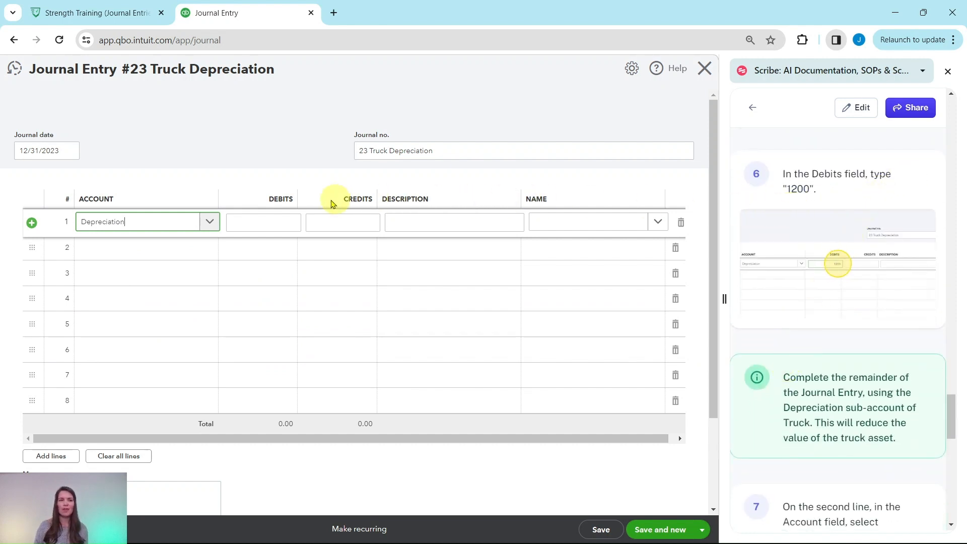
left_click(265, 220)
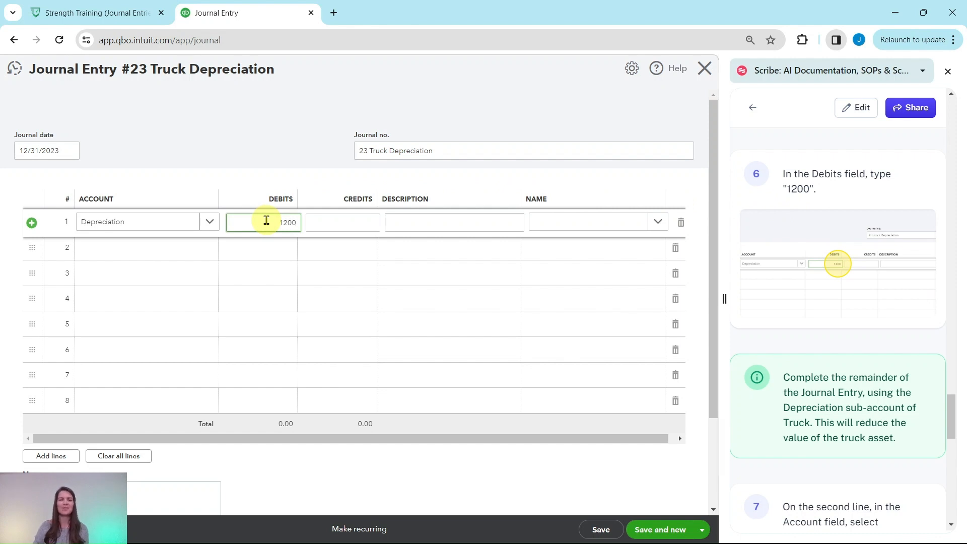
scroll(813, 343, "down", 3)
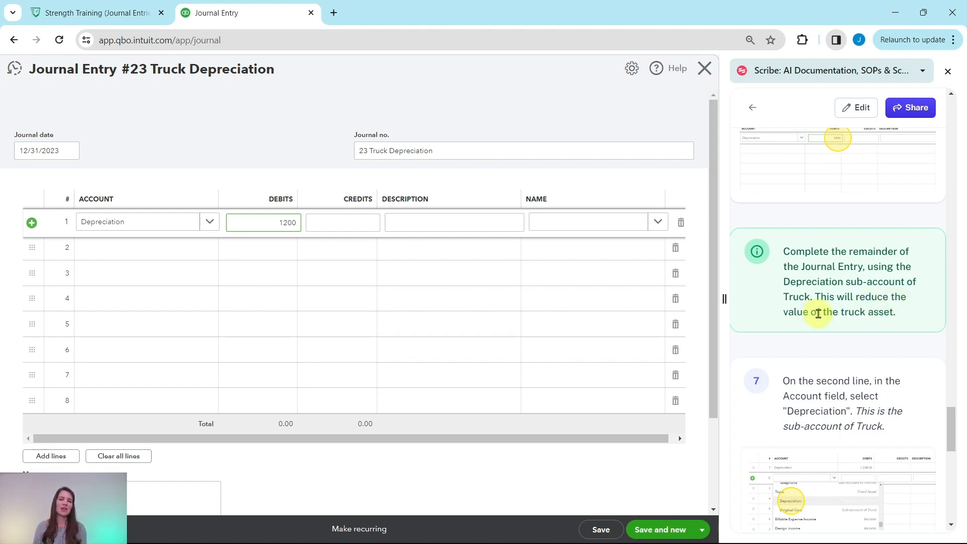
- Assign the Depreciation sub-account of Truck to the second line of the journal entry, following step 7 of the guide
scroll(818, 314, "down", 4)
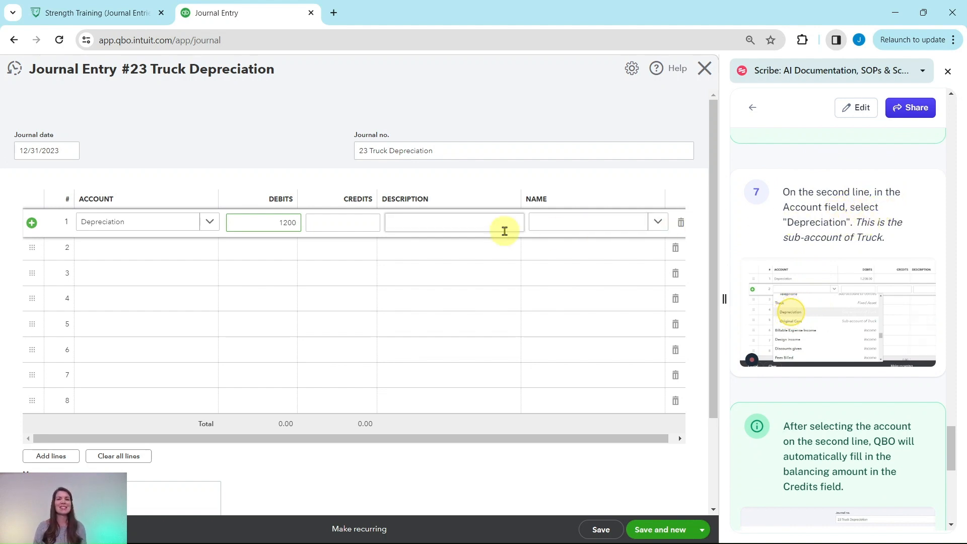
left_click(199, 252)
left_click(215, 254)
scroll(214, 297, "down", 10)
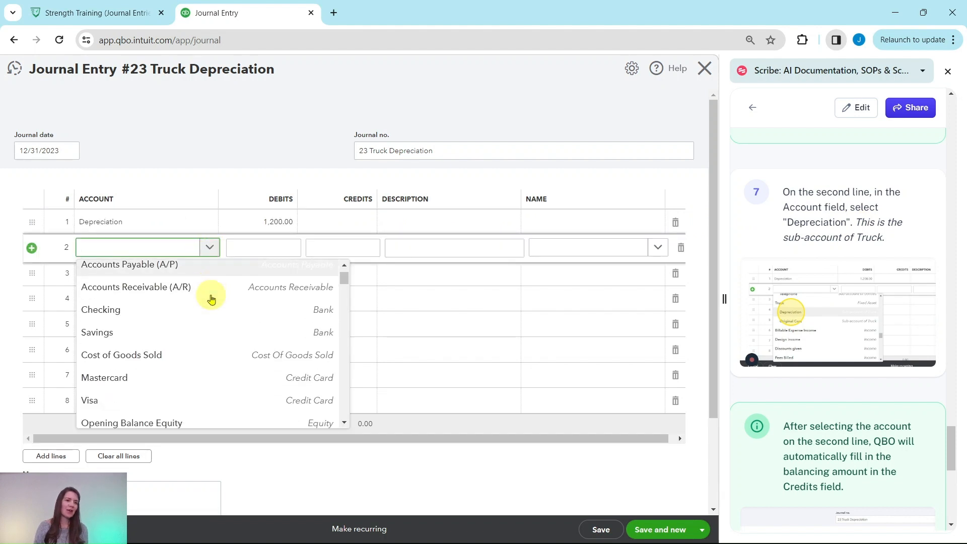
scroll(228, 291, "down", 6)
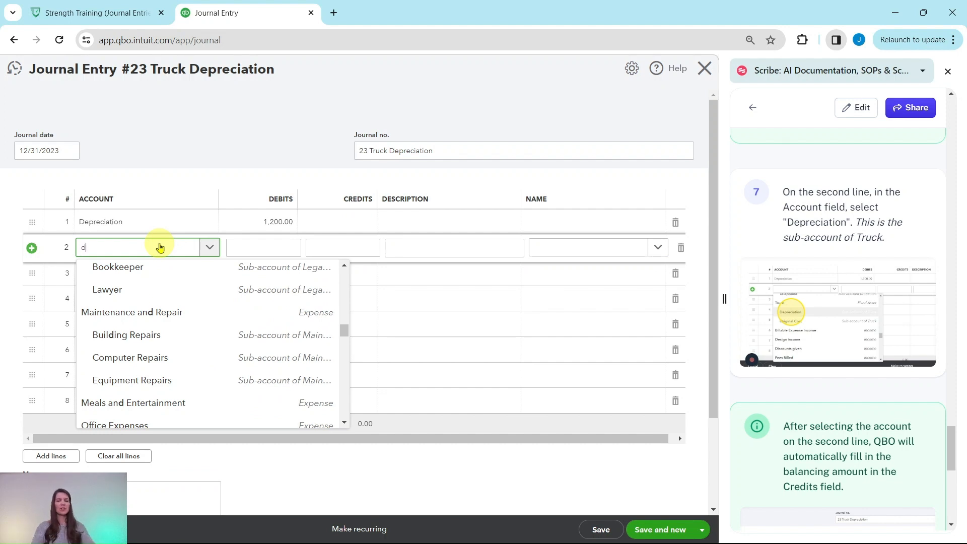
type("depreciation")
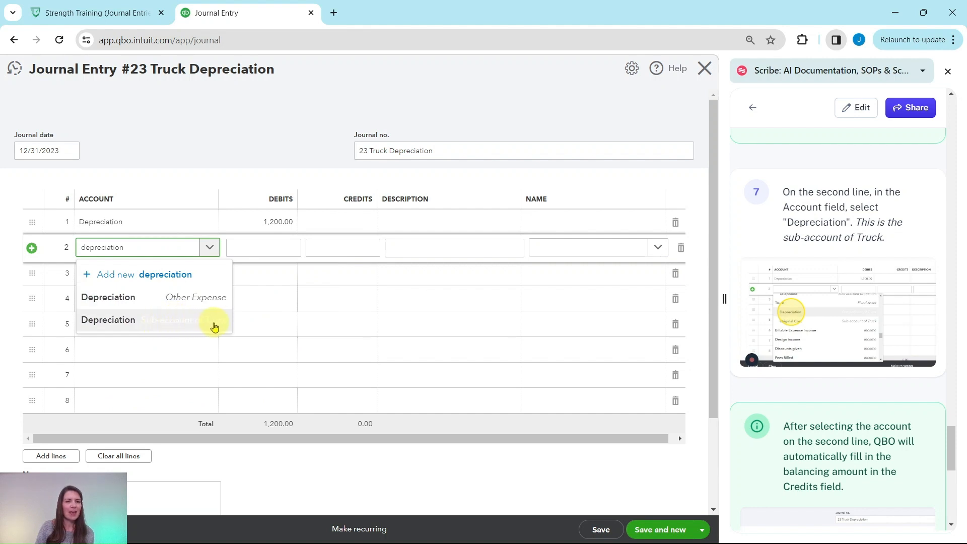
left_click(106, 326)
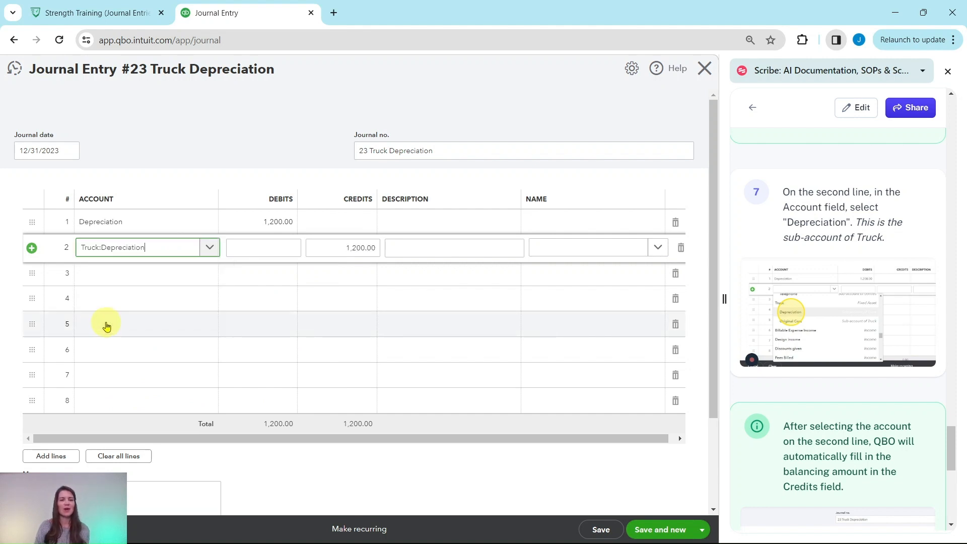
- Read the guide's remaining instructions through step 8, and save and close the journal entry
scroll(828, 307, "down", 1)
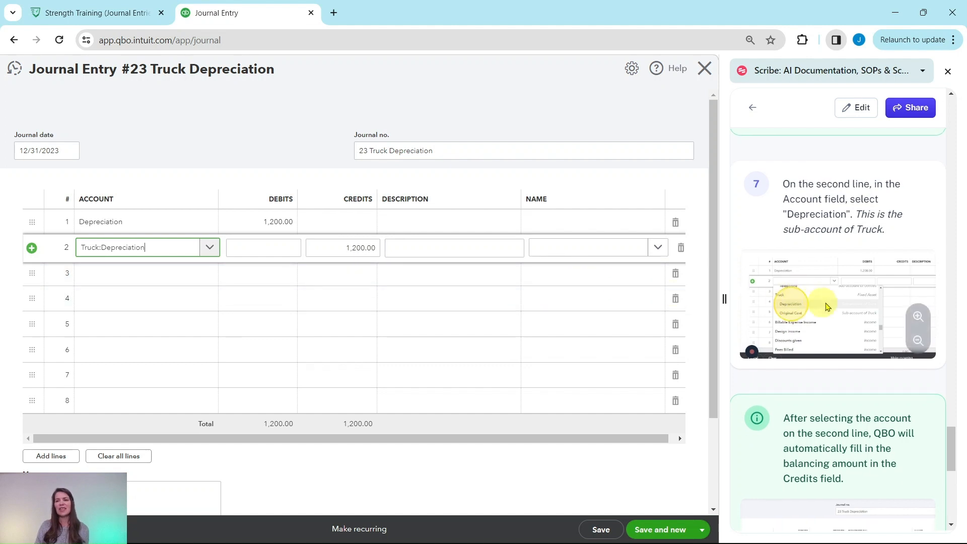
scroll(827, 307, "down", 6)
scroll(845, 291, "up", 1)
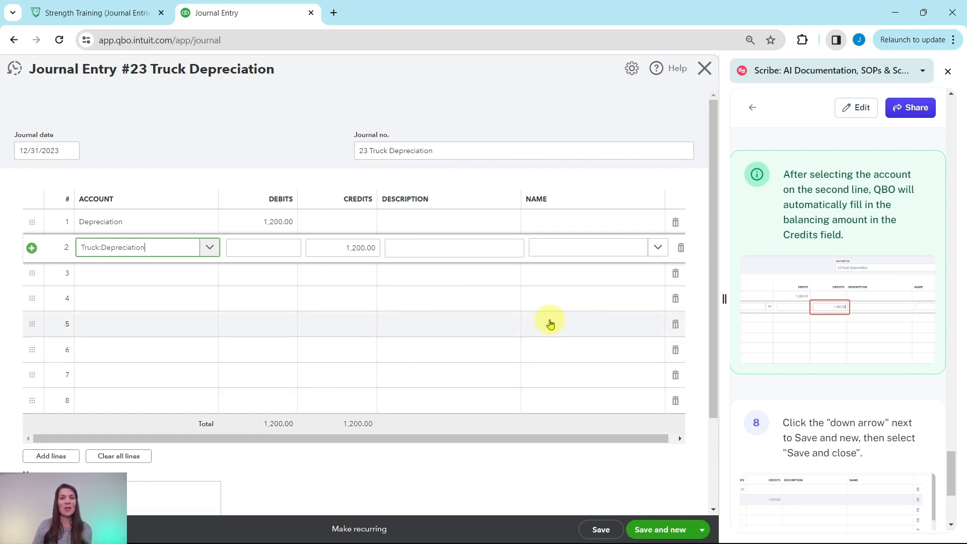
scroll(811, 319, "down", 4)
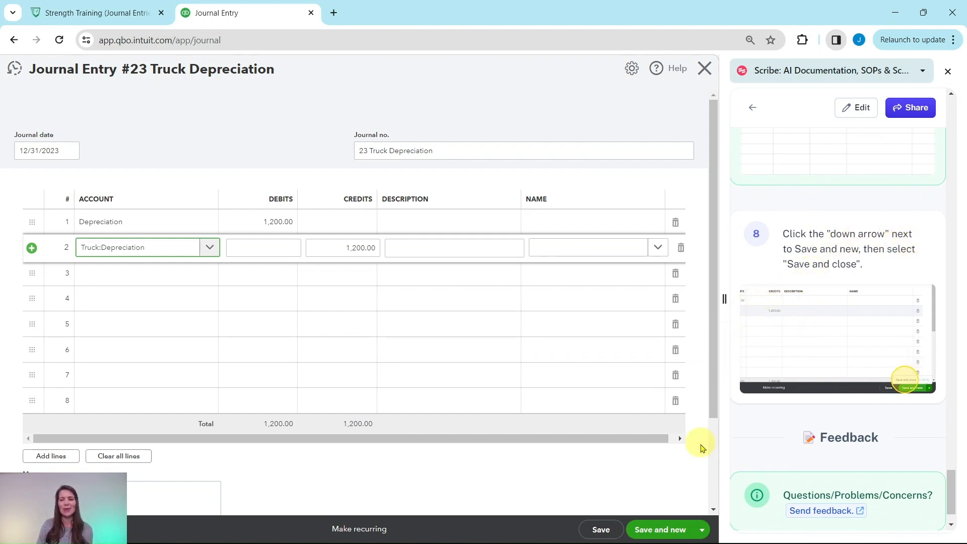
left_click(703, 535)
left_click(648, 513)
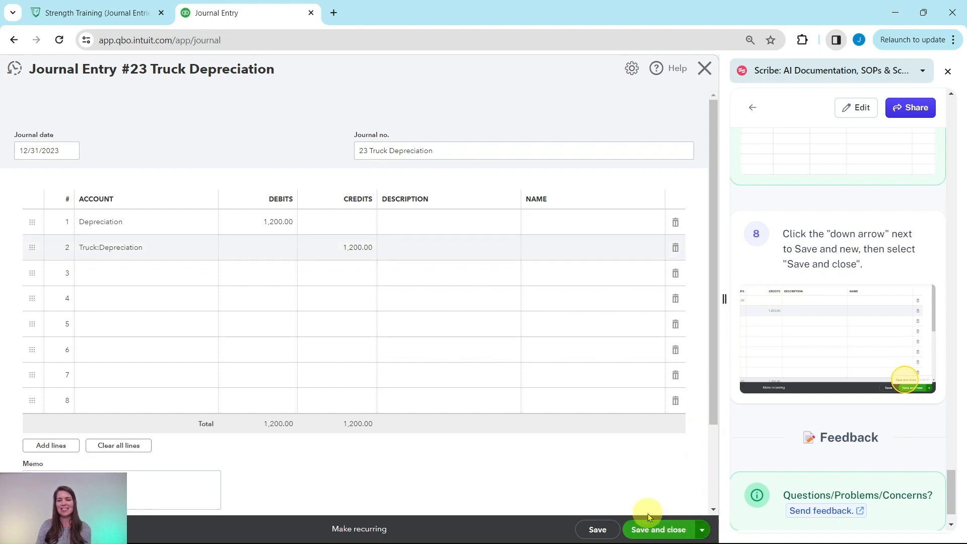